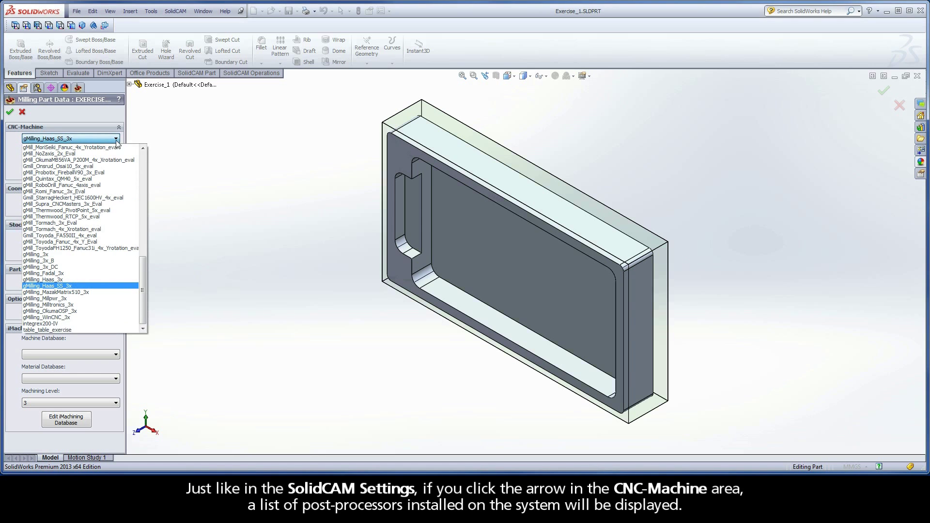
Browse the list of installed post-processors and keep gMilling_Haas_SS_3x as the CNC machine
left_click(143, 149)
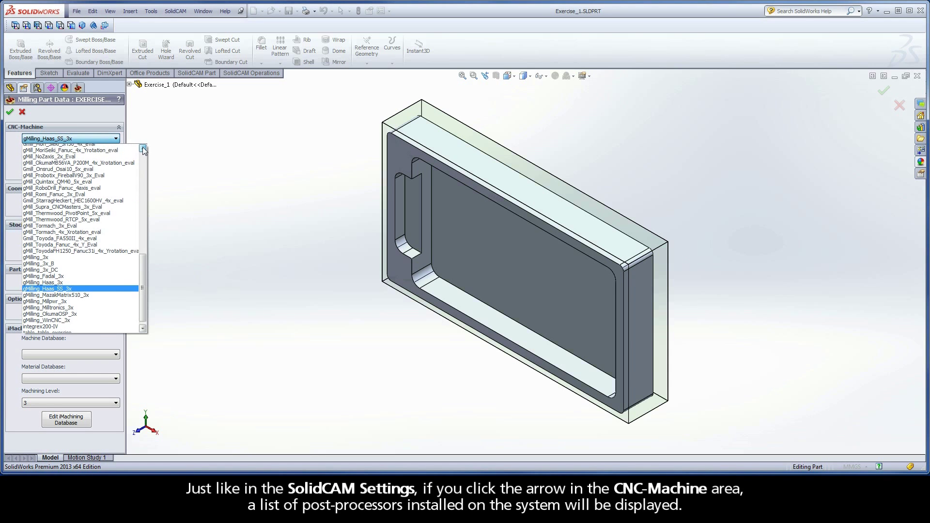
left_click_drag(143, 149, 143, 149)
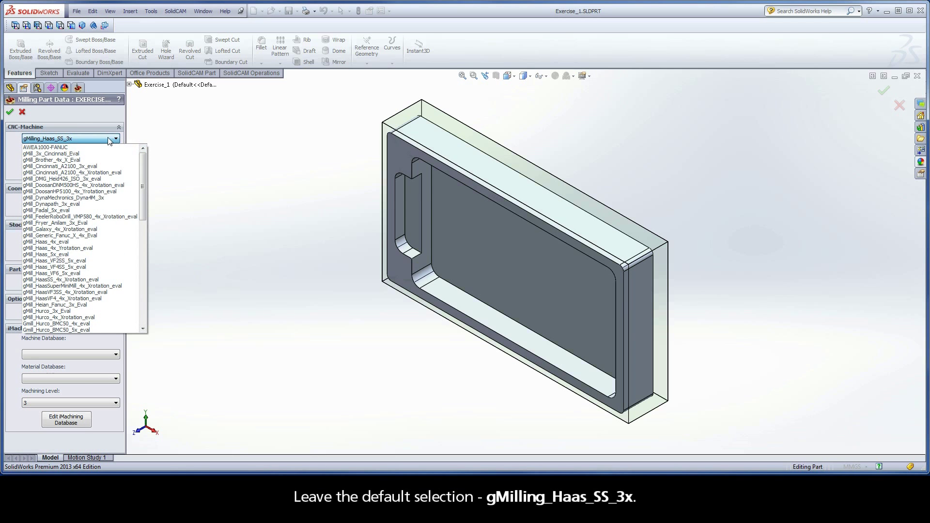
left_click(80, 137)
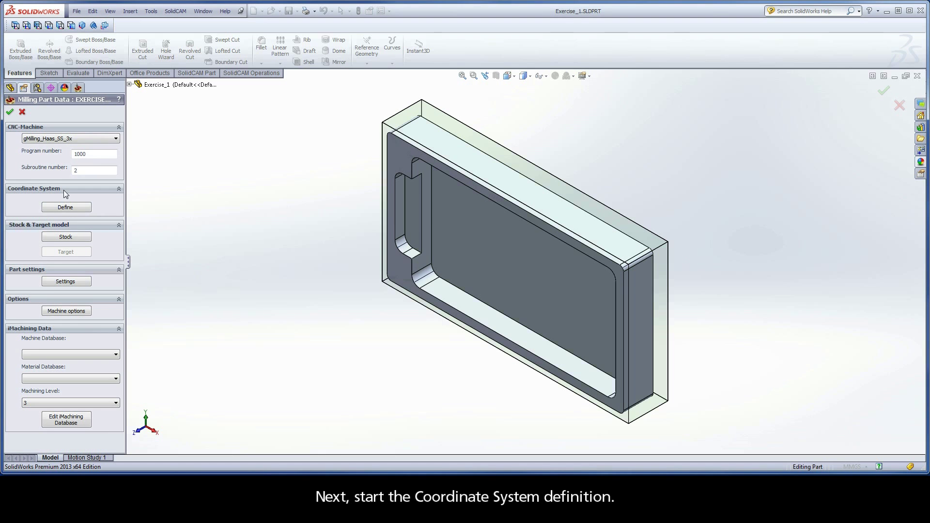
Start the machine coordinate system definition for the milling part
left_click(64, 208)
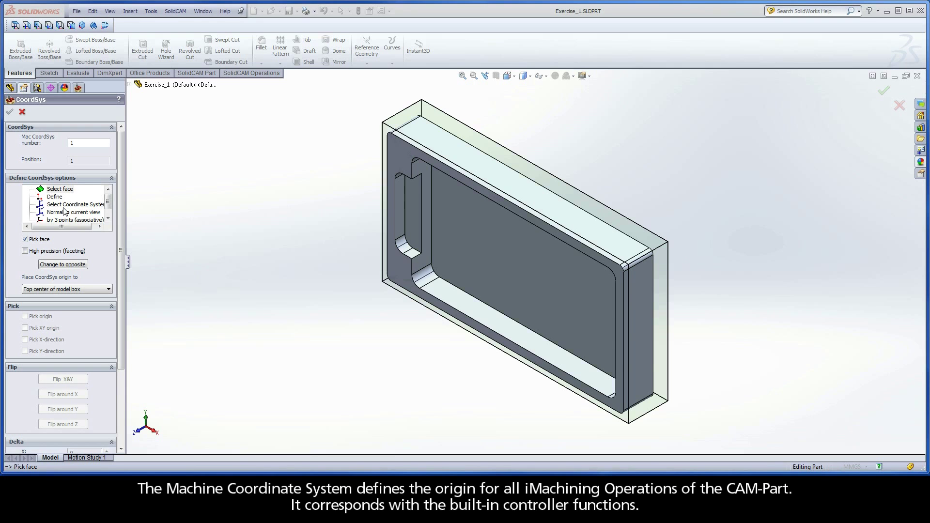
left_click(400, 263)
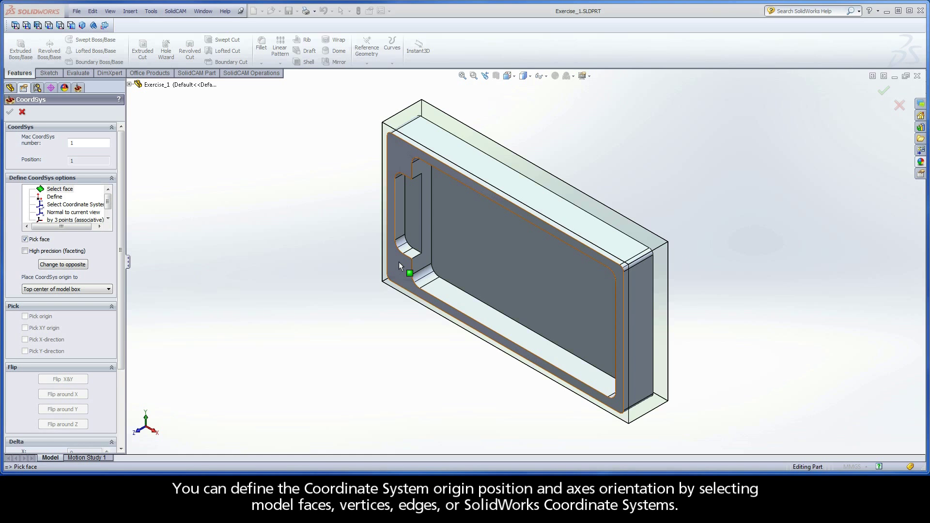
left_click(399, 262)
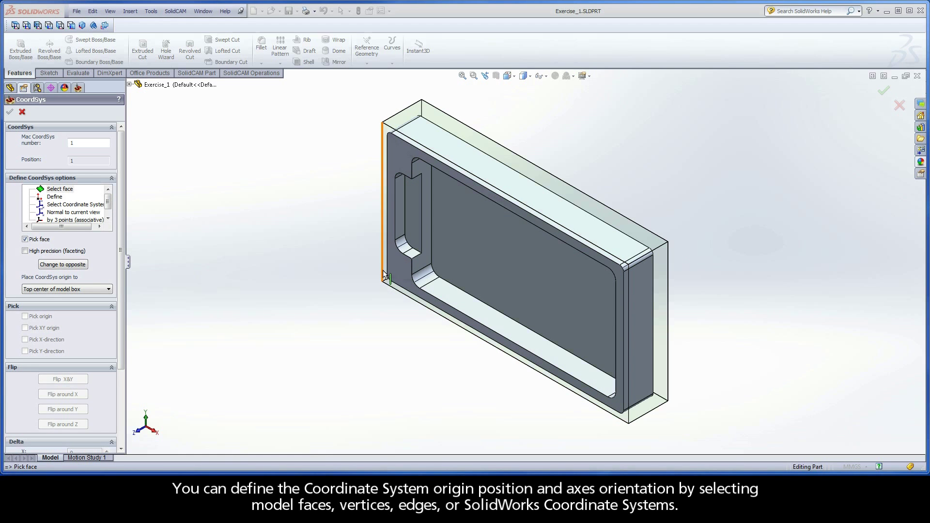
Review the Define, Select Coordinate System, Normal to current view and by 3 points (associative) coordinate system methods
left_click(62, 190)
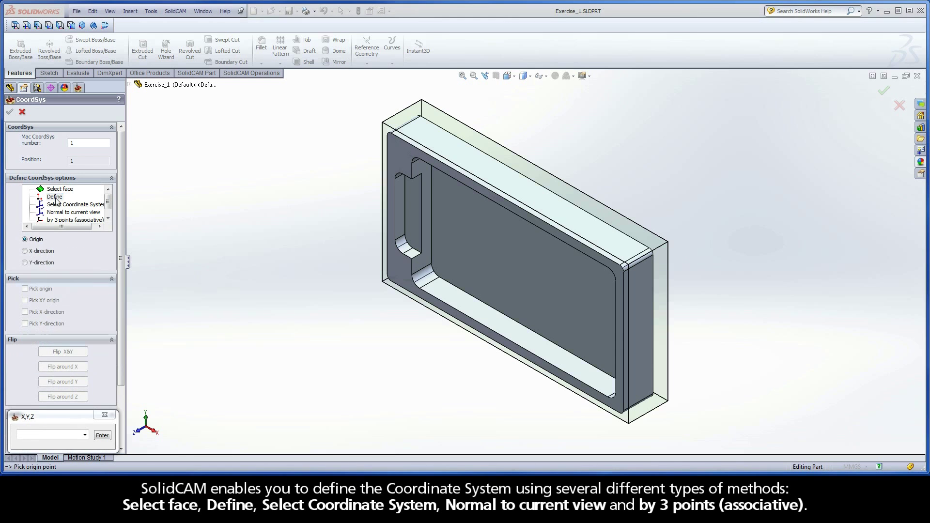
left_click(58, 206)
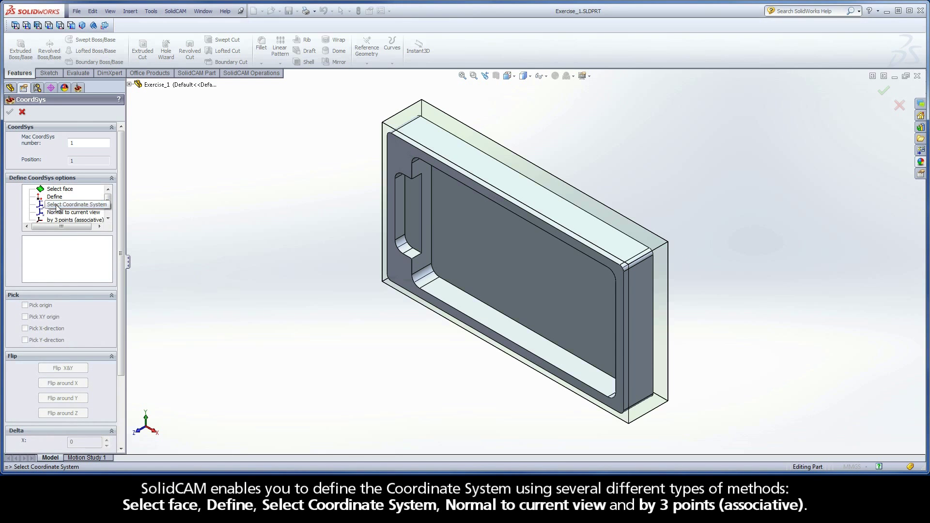
left_click(68, 213)
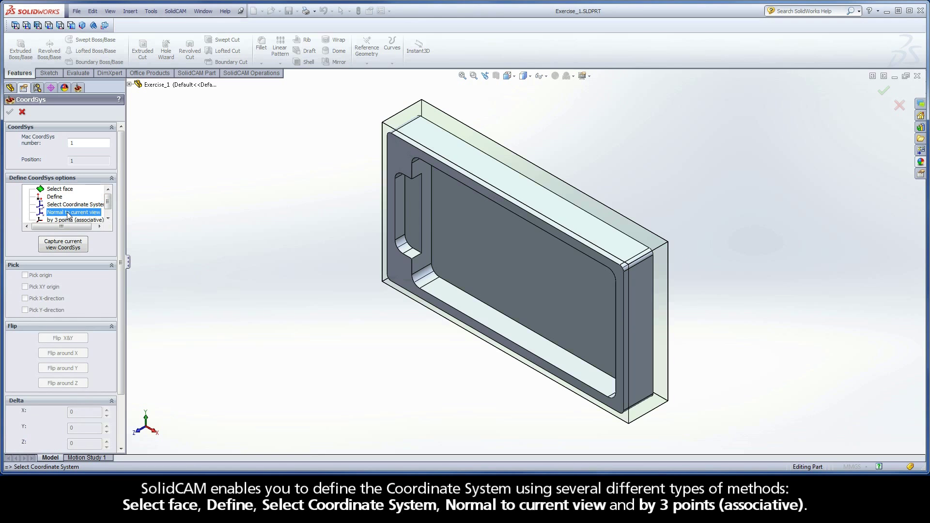
left_click(68, 220)
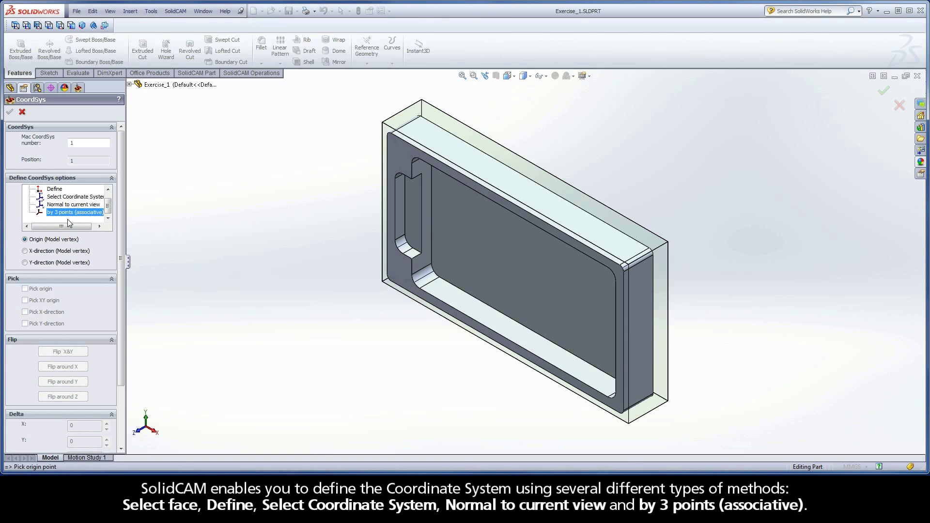
Define the machine coordinate system with Select face on the stock's top face, placing its origin at Corner of model box
left_click_drag(109, 212, 109, 201)
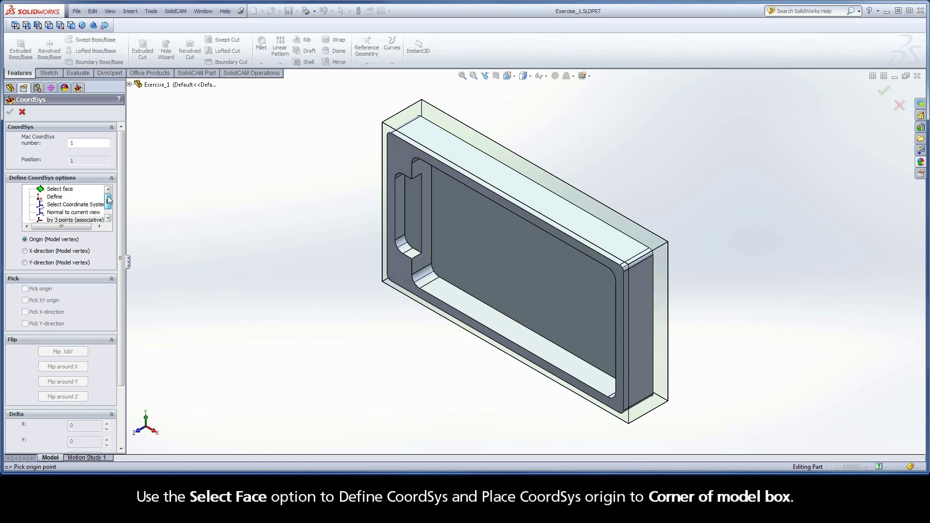
left_click(57, 189)
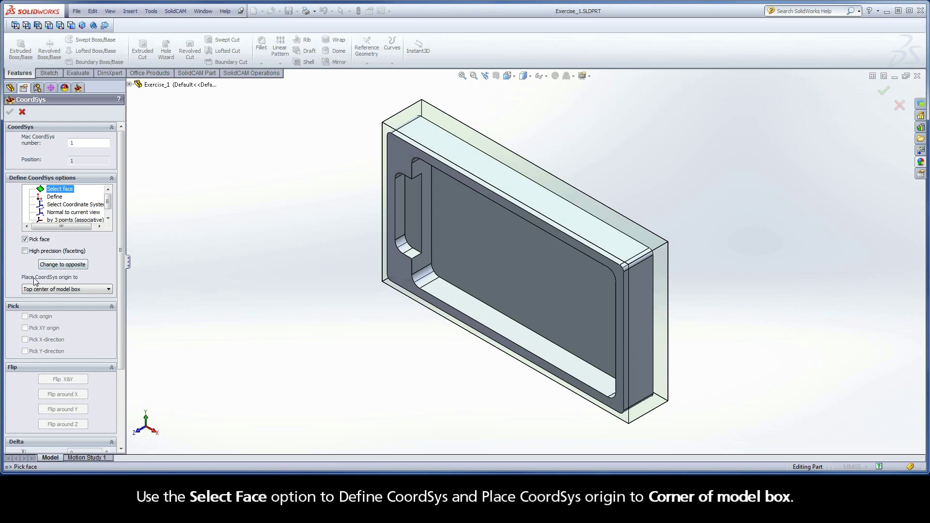
left_click(75, 289)
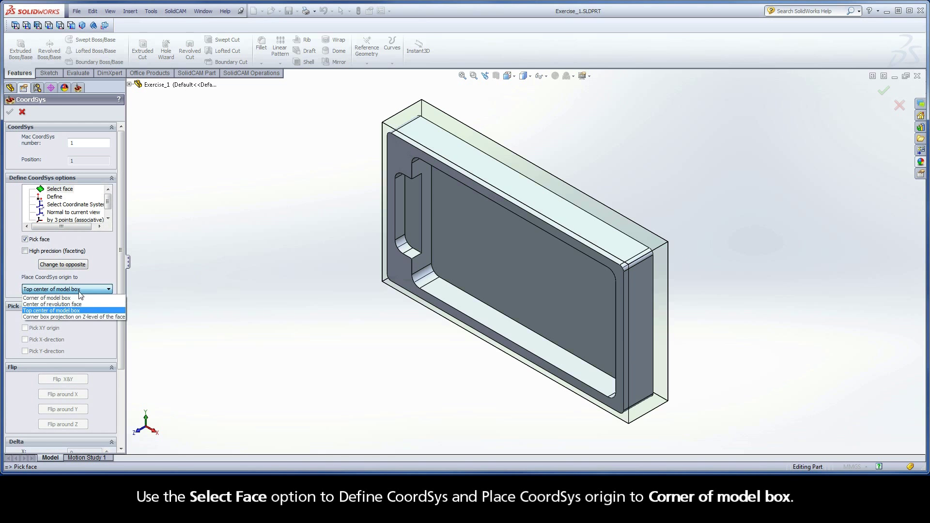
left_click(75, 297)
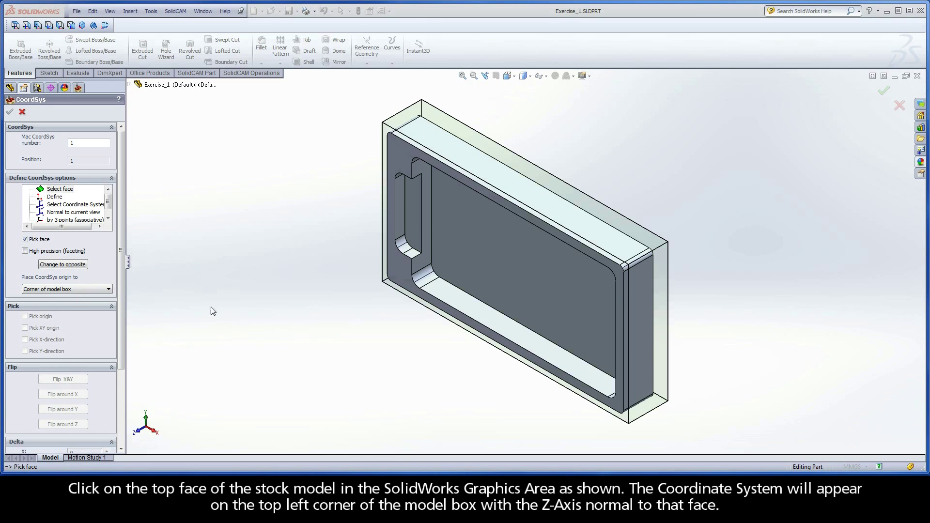
left_click(386, 278)
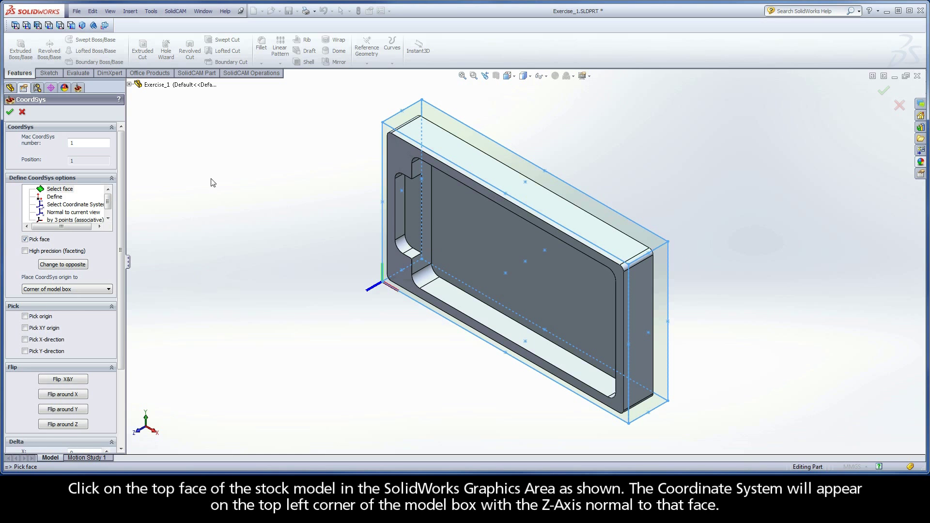
left_click(82, 26)
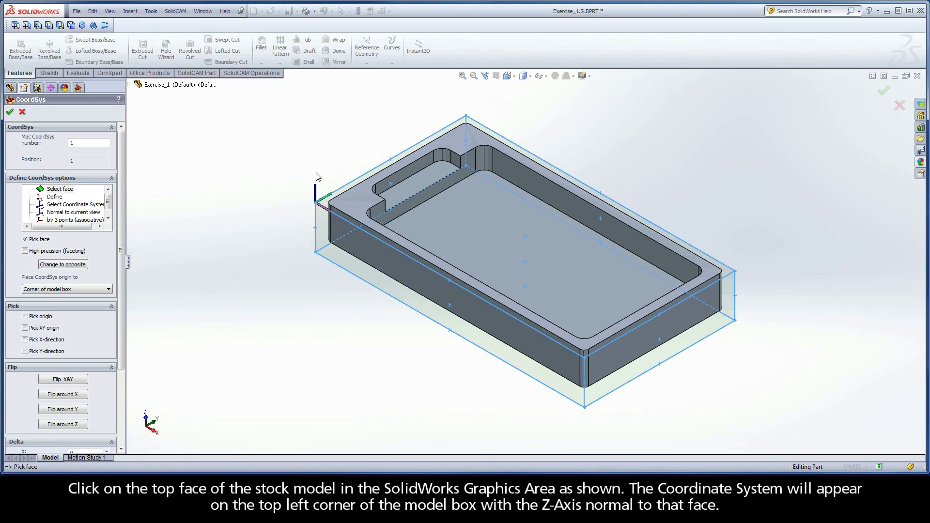
left_click(10, 113)
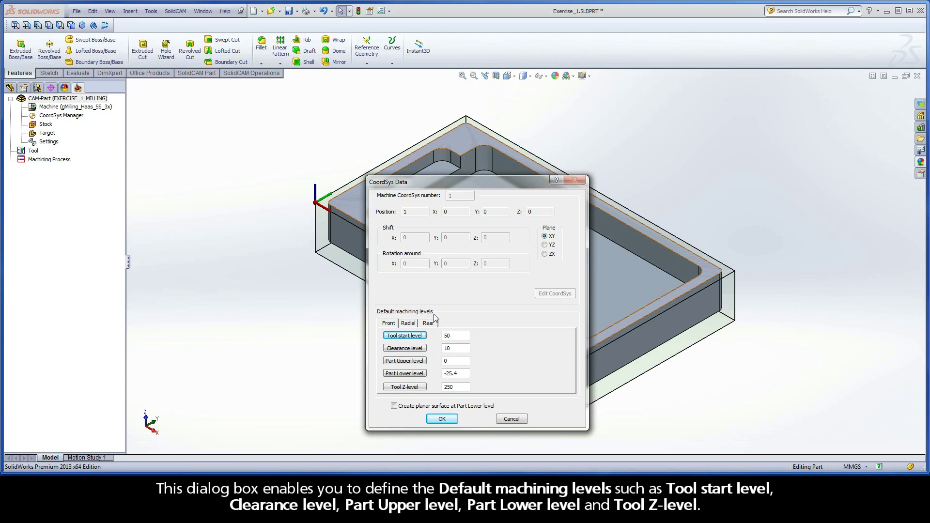
Check the default machining levels, accept the CoordSys data unchanged and finish the coordinate system definition
double_click(452, 349)
double_click(452, 361)
double_click(462, 376)
double_click(455, 387)
left_click(442, 419)
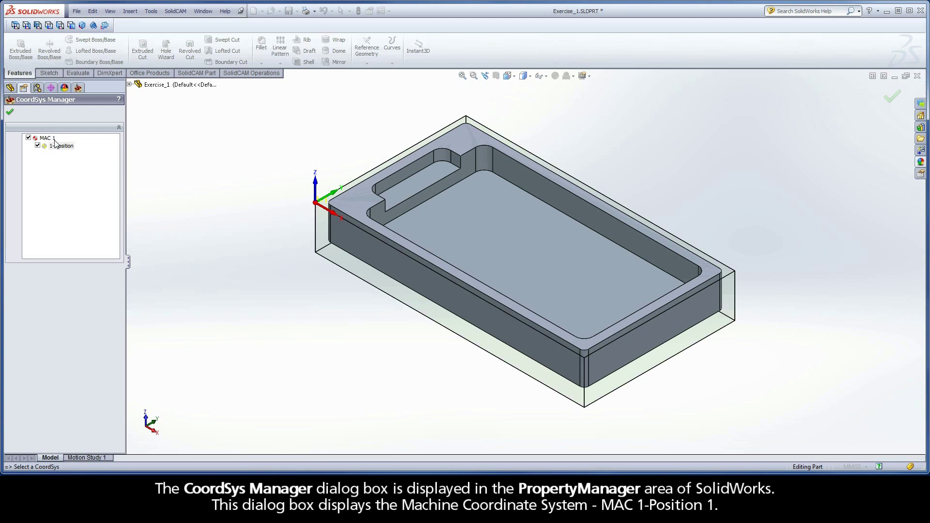
left_click(11, 113)
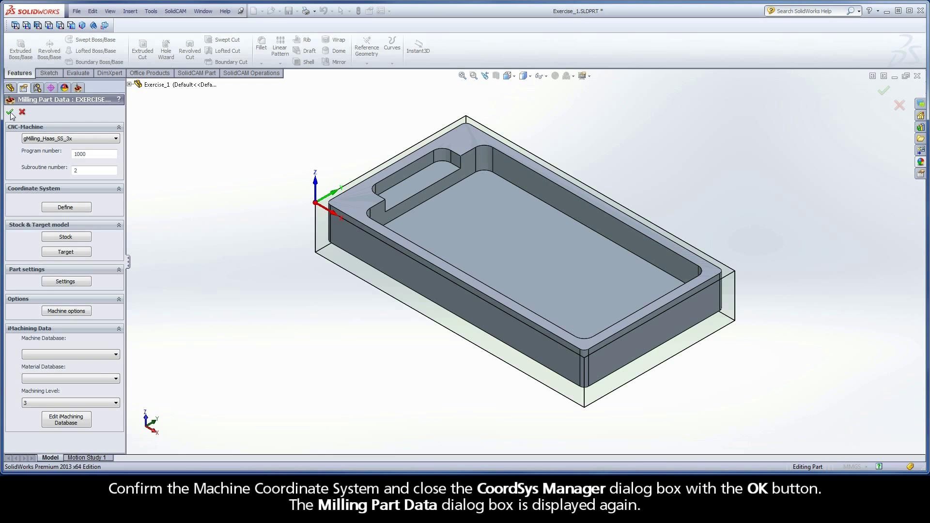
Define the stock as a 3D Model using the transparent box body that surrounds the part
left_click(67, 239)
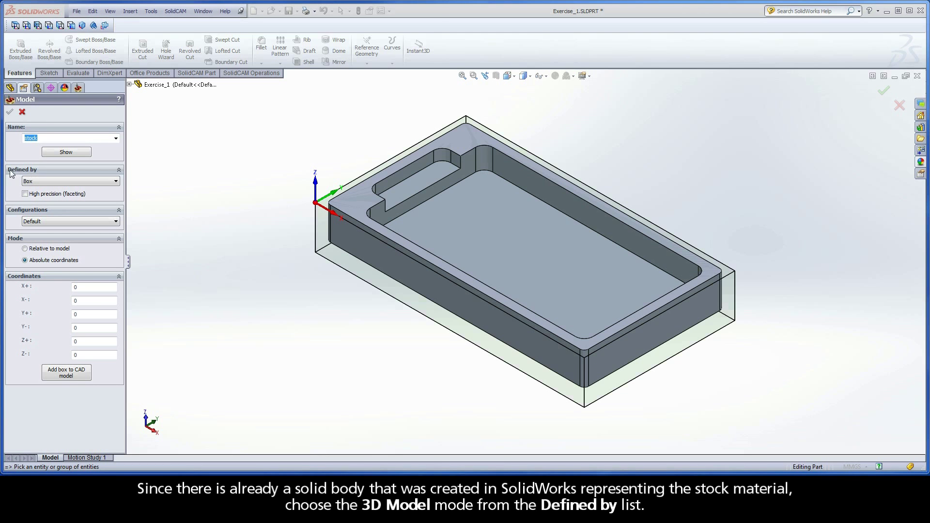
left_click(66, 180)
left_click(51, 203)
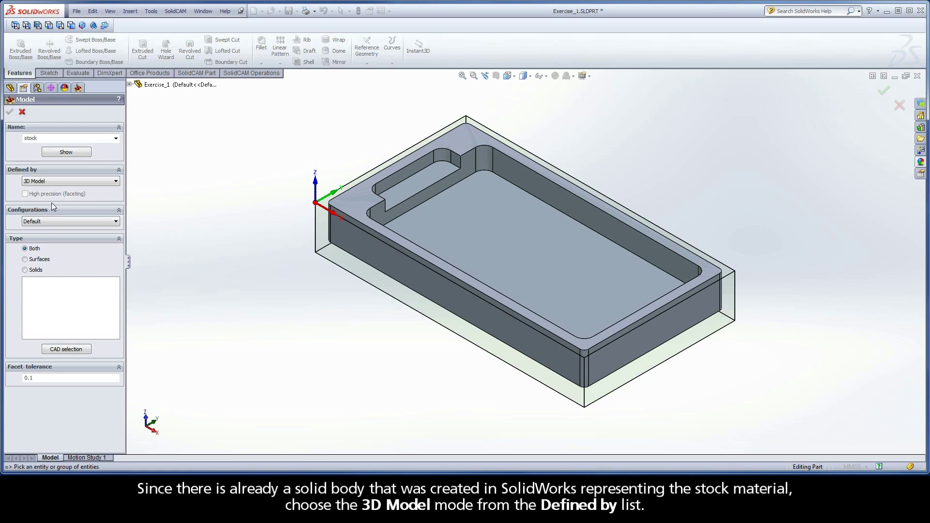
left_click(320, 232)
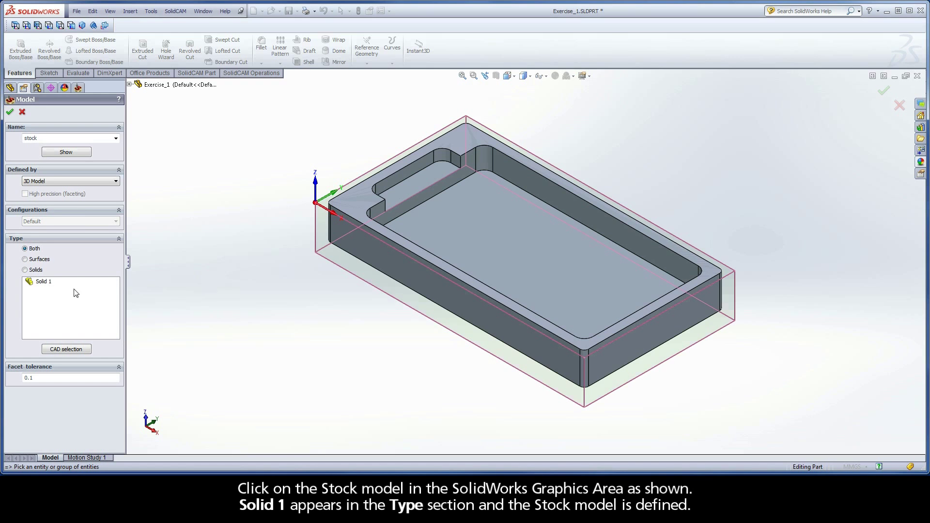
left_click(44, 282)
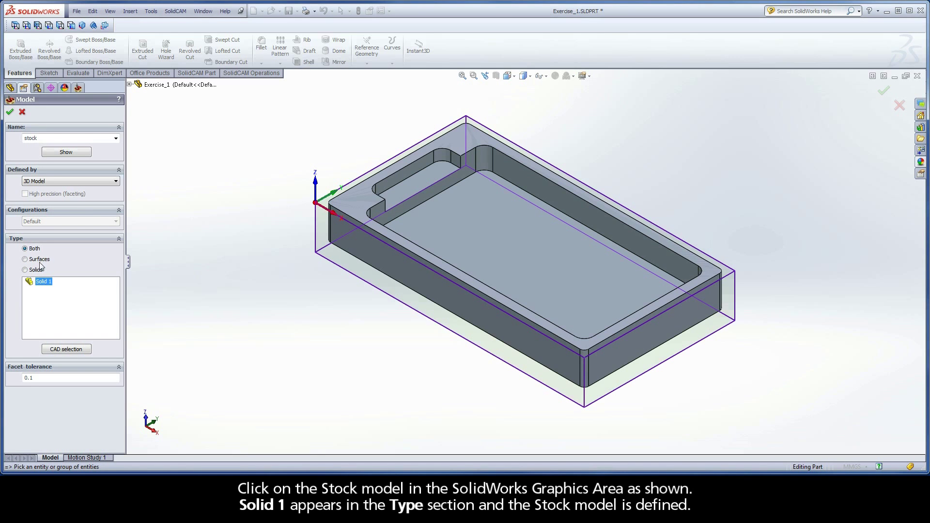
left_click(10, 113)
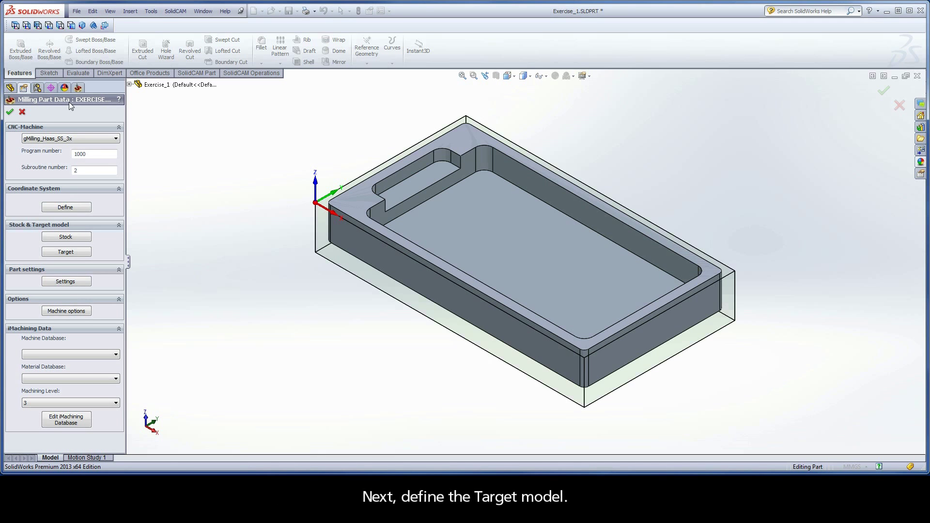
Define the target model using the finished solid part inside the stock
left_click(65, 252)
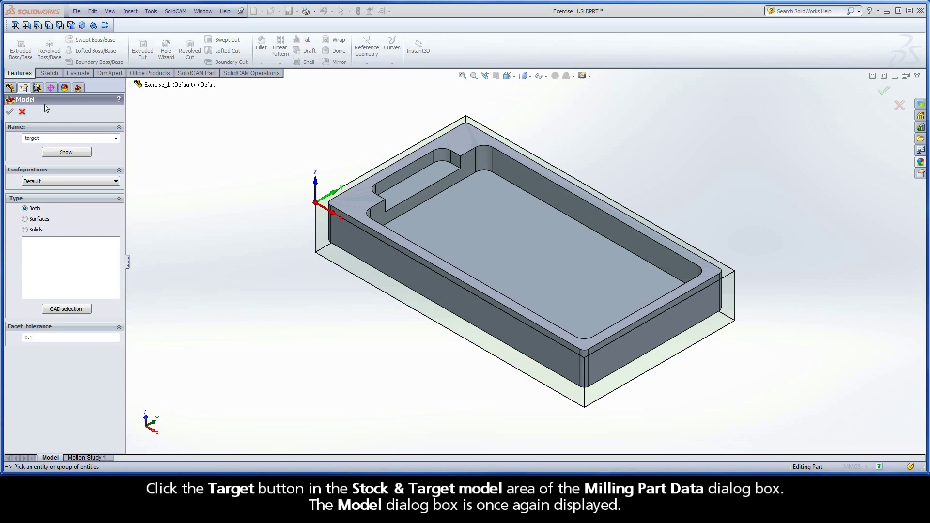
left_click(351, 200)
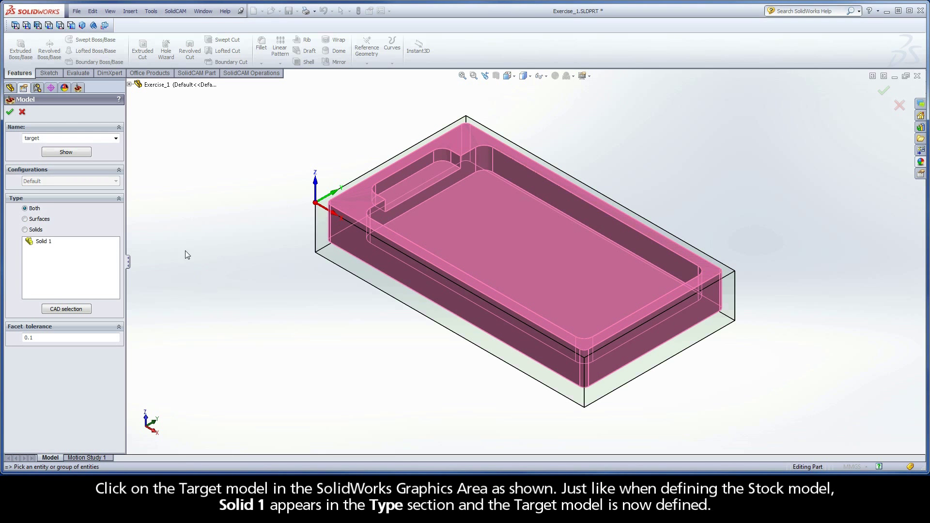
left_click(43, 242)
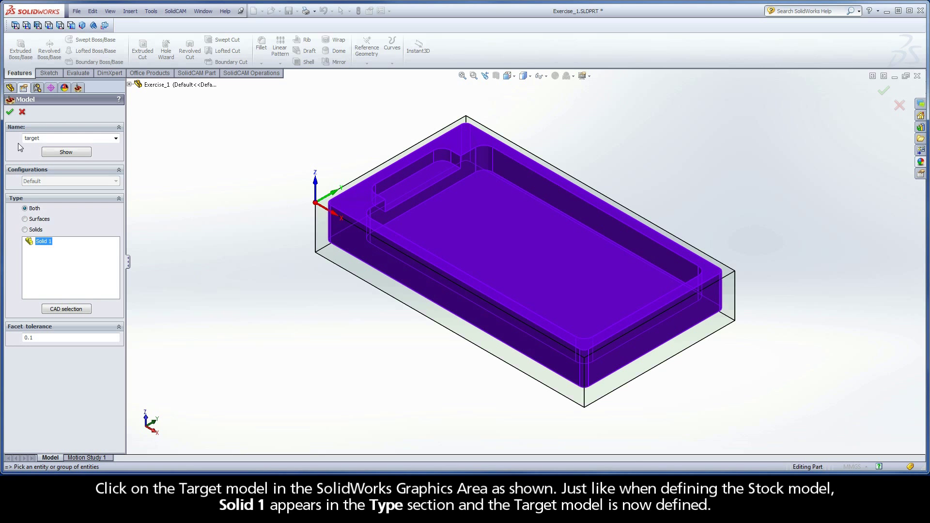
left_click(10, 113)
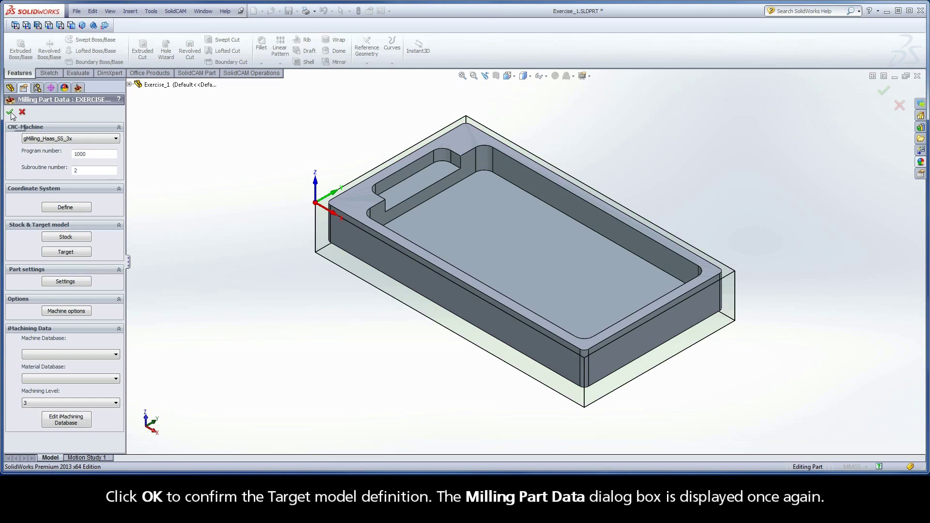